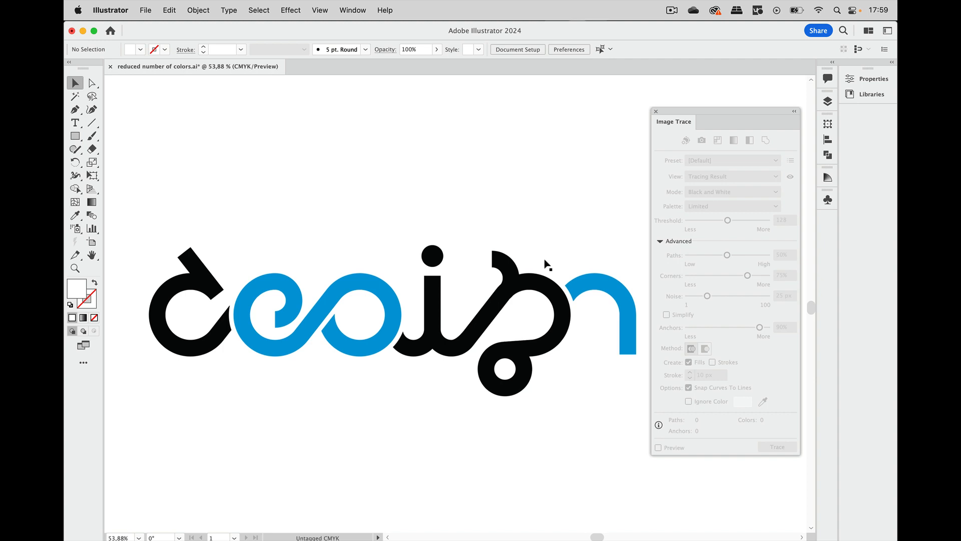
Step: Trace the black-and-blue design logo image using the Auto-Color preset
click(540, 288)
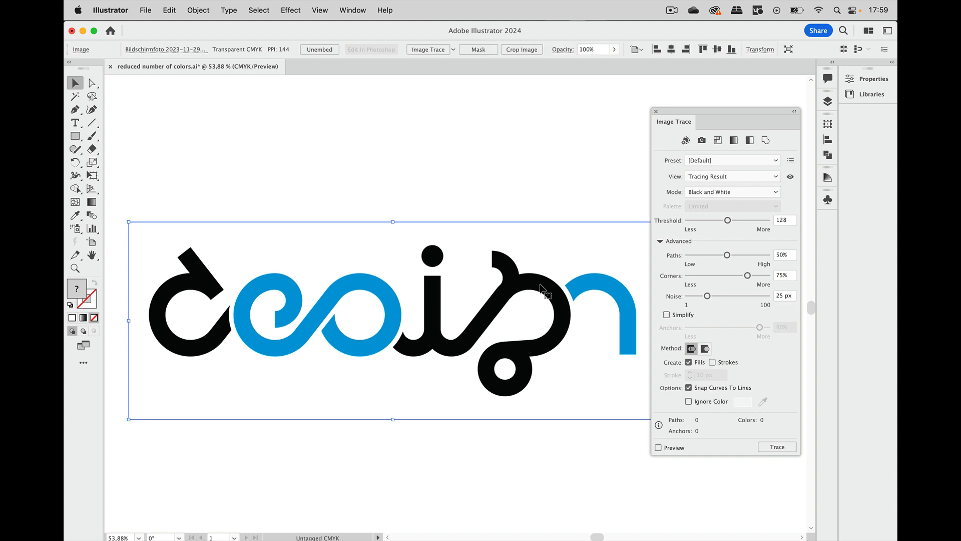
scroll(541, 288, down, 3)
scroll(541, 288, right, 1)
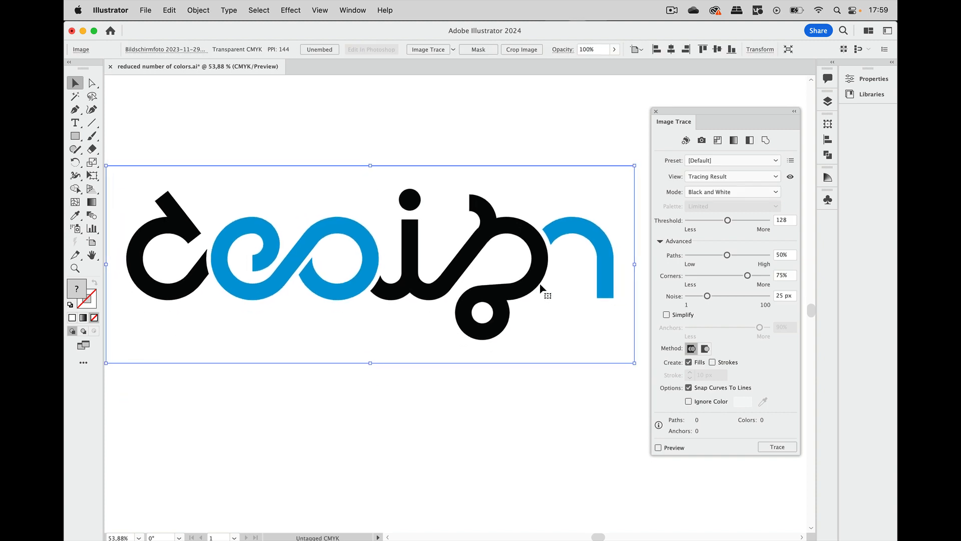
click(686, 141)
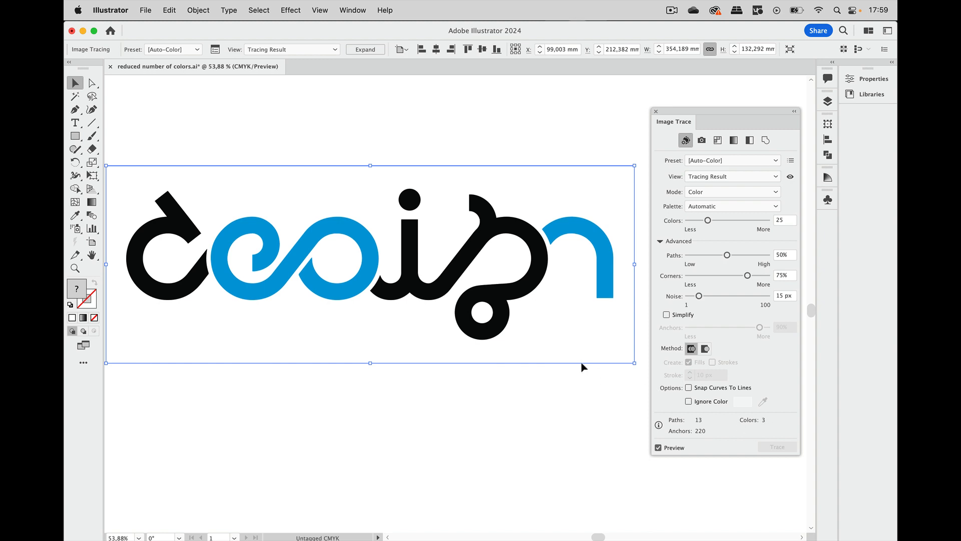
scroll(579, 365, left, 2)
scroll(580, 366, left, 2)
scroll(579, 365, up, 1)
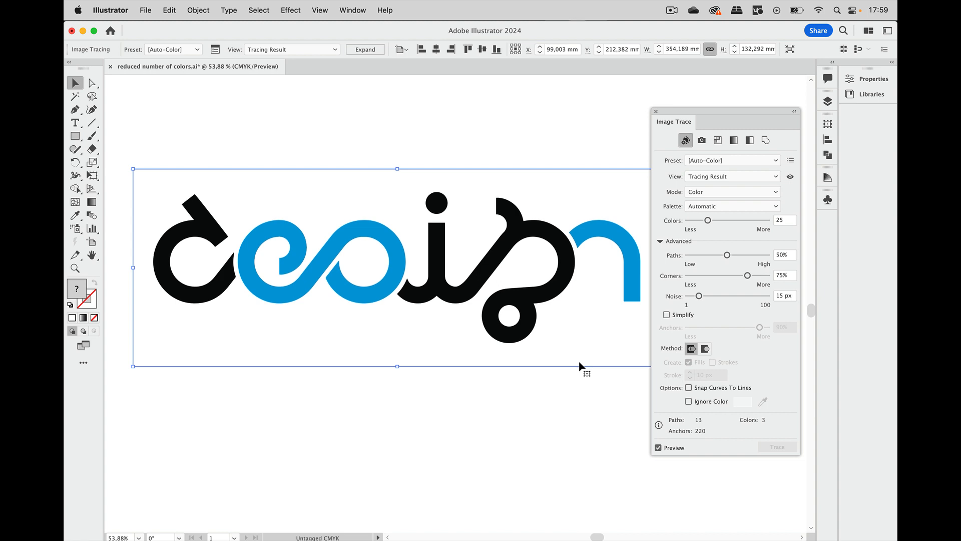
scroll(579, 365, down, 3)
scroll(579, 365, right, 2)
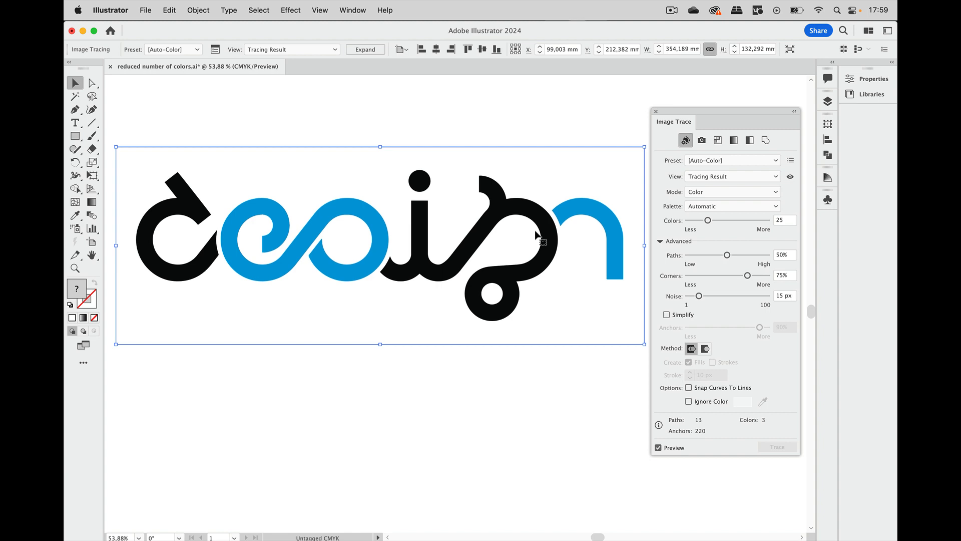
Step: Examine the edges and corners of the other design logo traced with the Low Color preset, around the letter i and its neighbours
scroll(538, 235, up, 10)
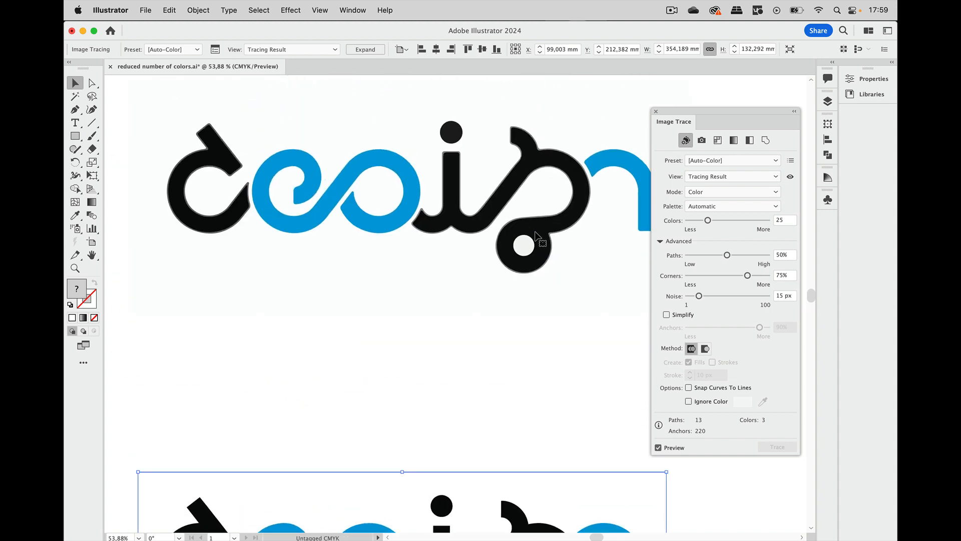
click(527, 200)
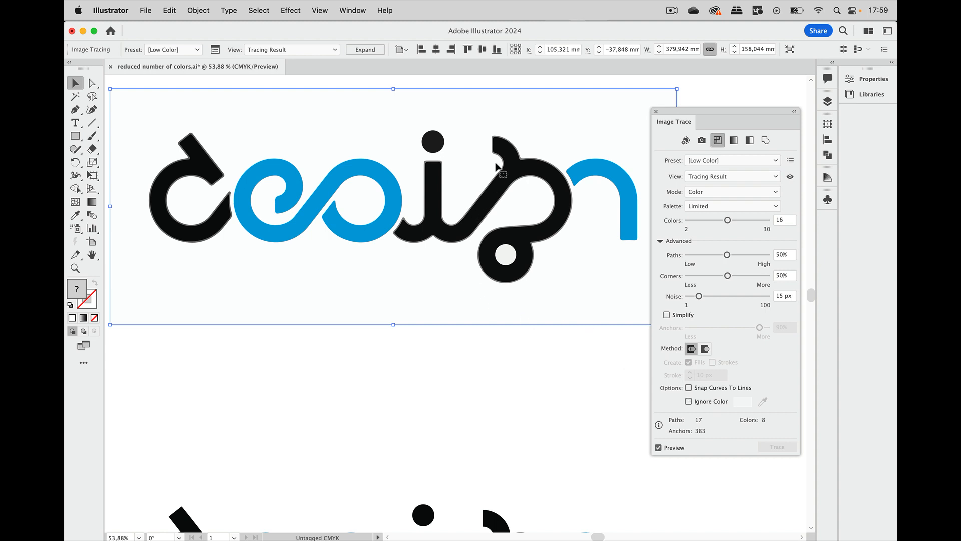
scroll(510, 159, up, 5)
scroll(511, 159, up, 3)
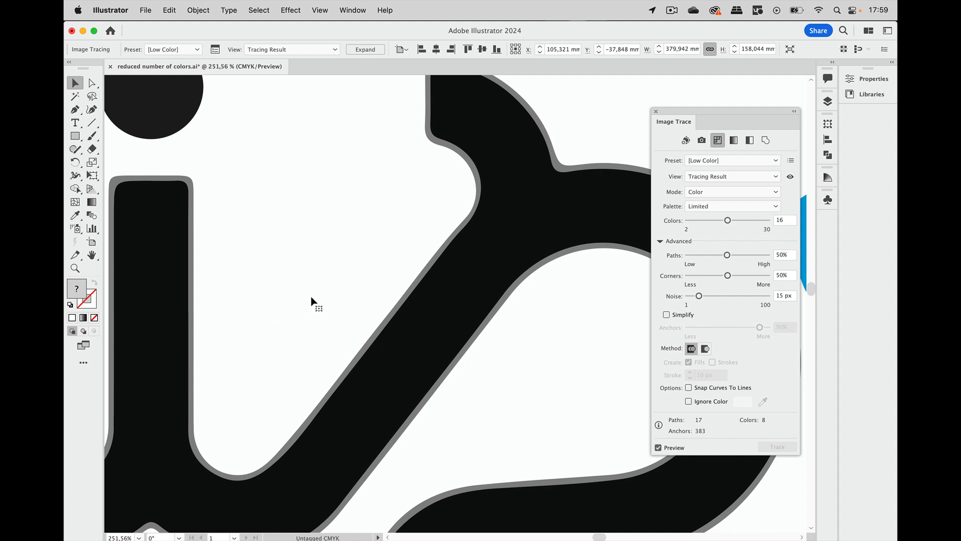
scroll(311, 300, left, 5)
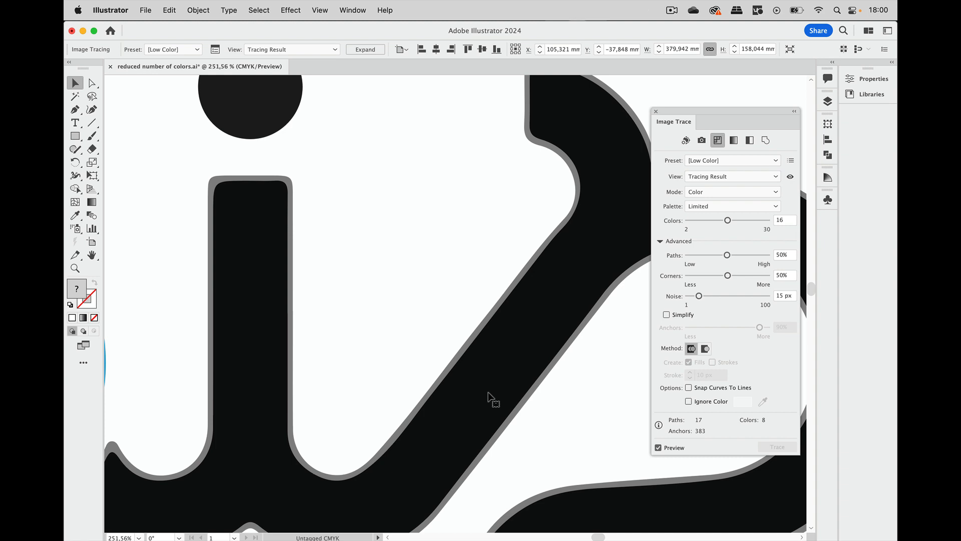
scroll(516, 304, down, 5)
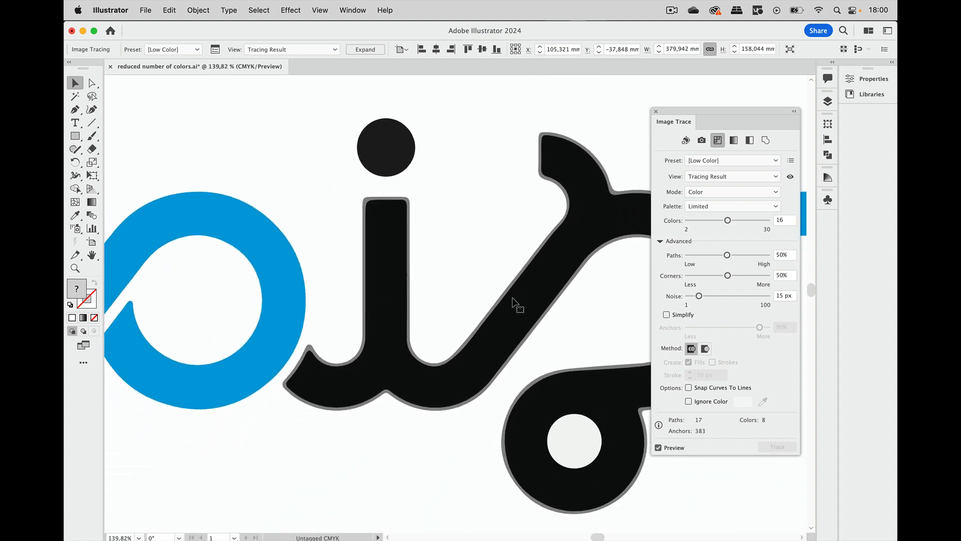
scroll(516, 304, down, 1)
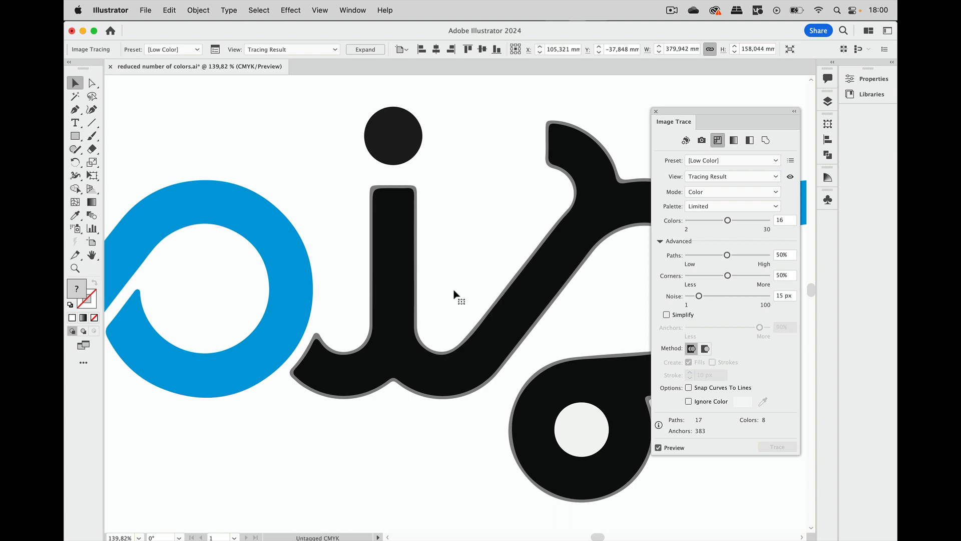
scroll(456, 349, down, 10)
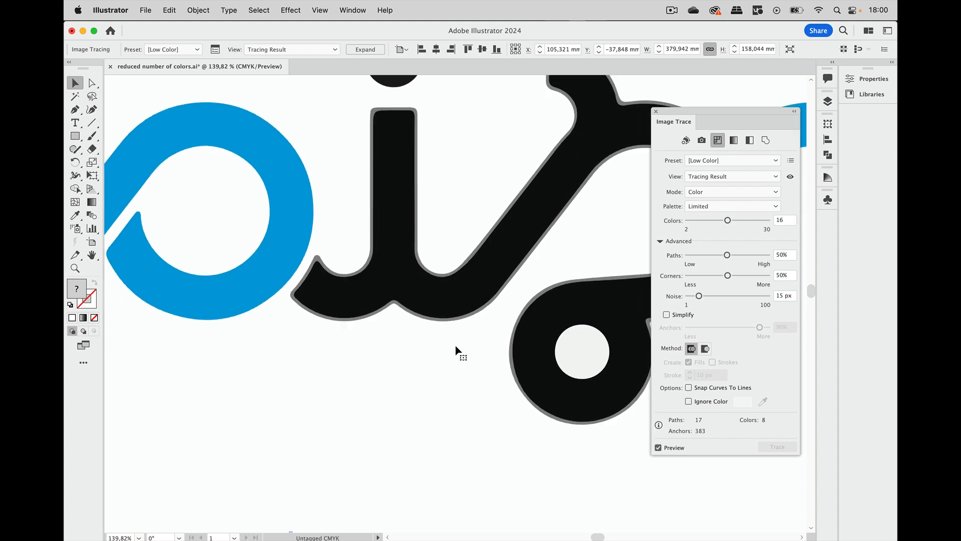
scroll(456, 349, down, 10)
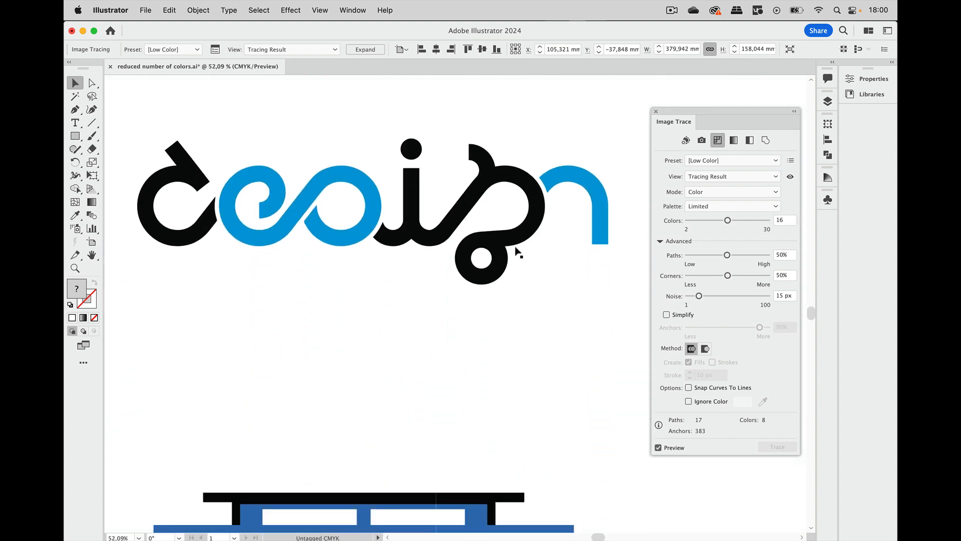
Step: Retrace the Auto-Color design logo with the Black & White preset and a threshold of 215
click(538, 239)
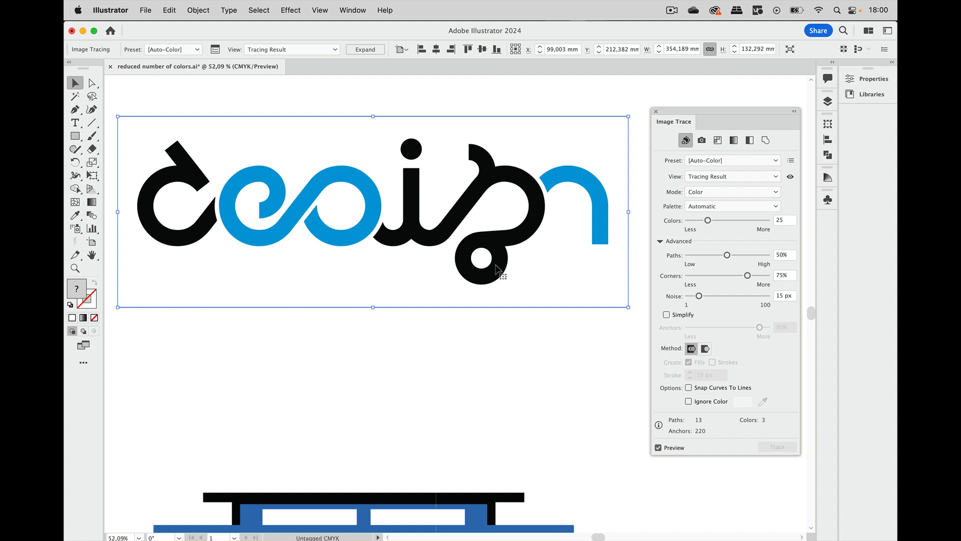
click(750, 141)
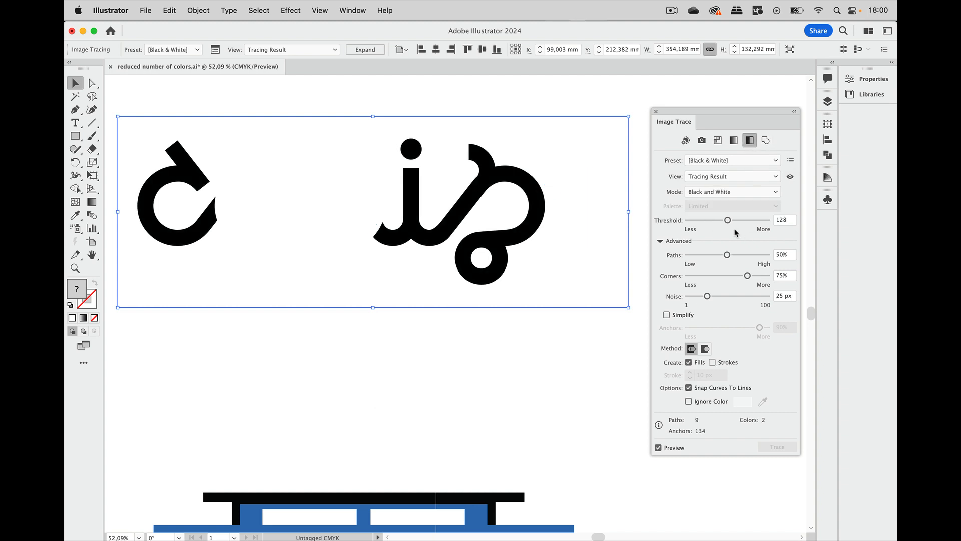
drag(728, 221, 757, 224)
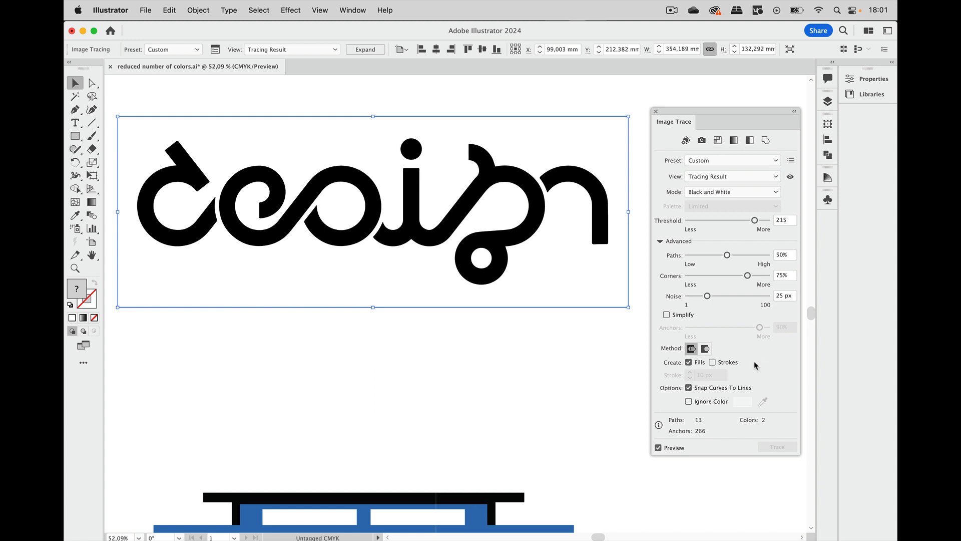
Step: Trace the blue-and-black tram image with the Black & White preset and a threshold of 213
scroll(557, 421, down, 8)
scroll(557, 422, down, 6)
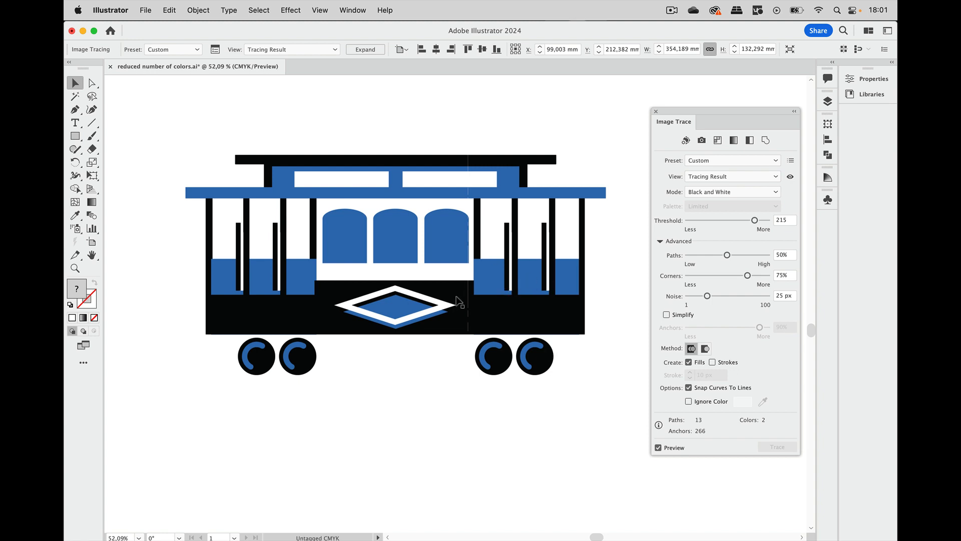
key(super+z)
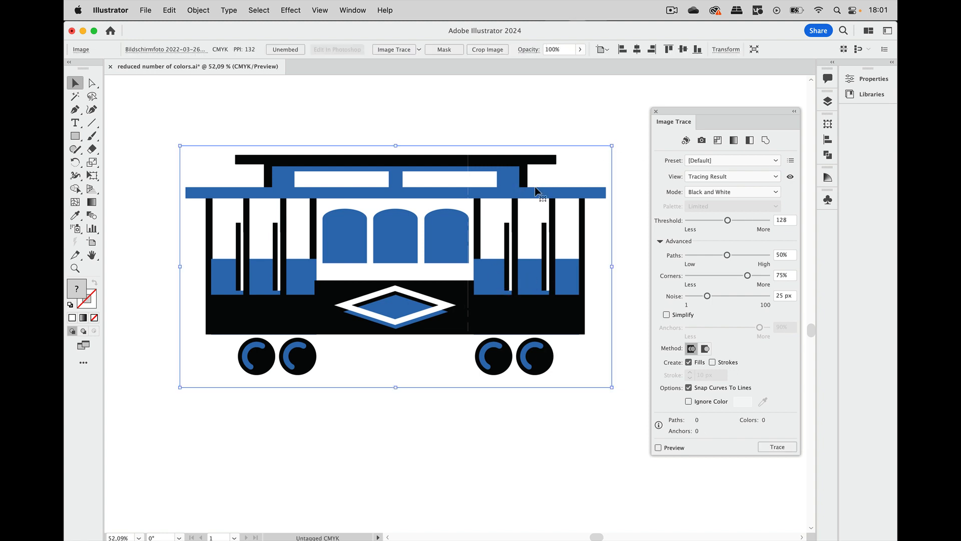
click(750, 142)
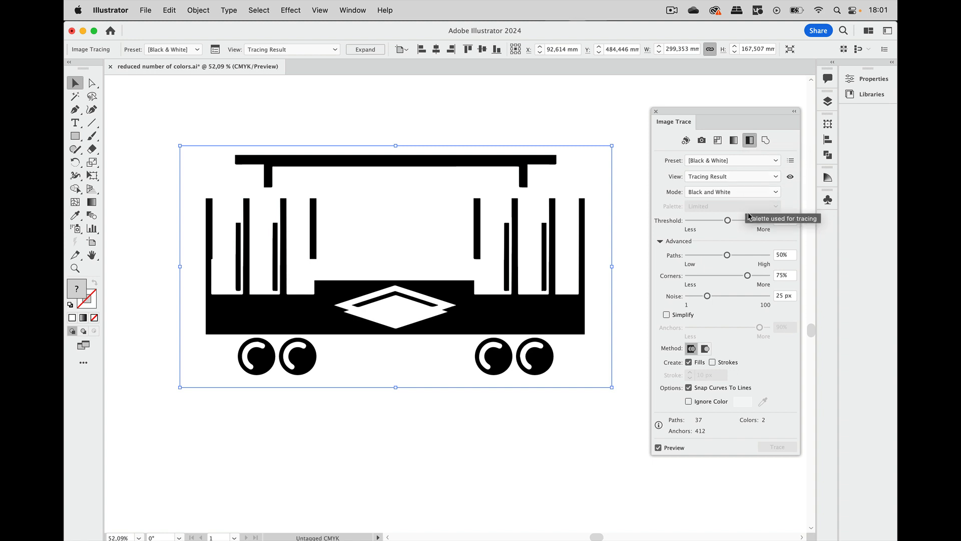
drag(728, 220, 754, 221)
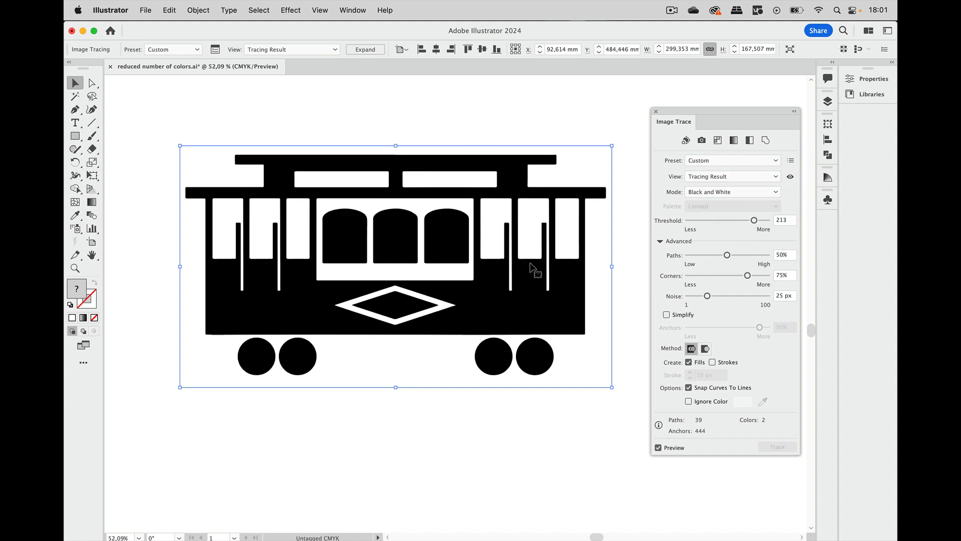
Step: Switch the tram tracing to the Auto-Color preset and check its shapes up close
click(686, 140)
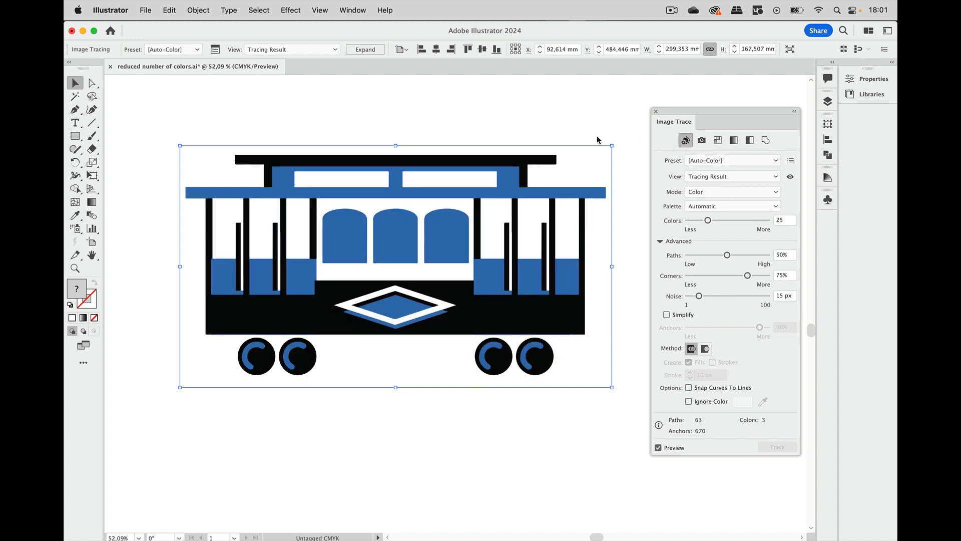
scroll(556, 307, up, 5)
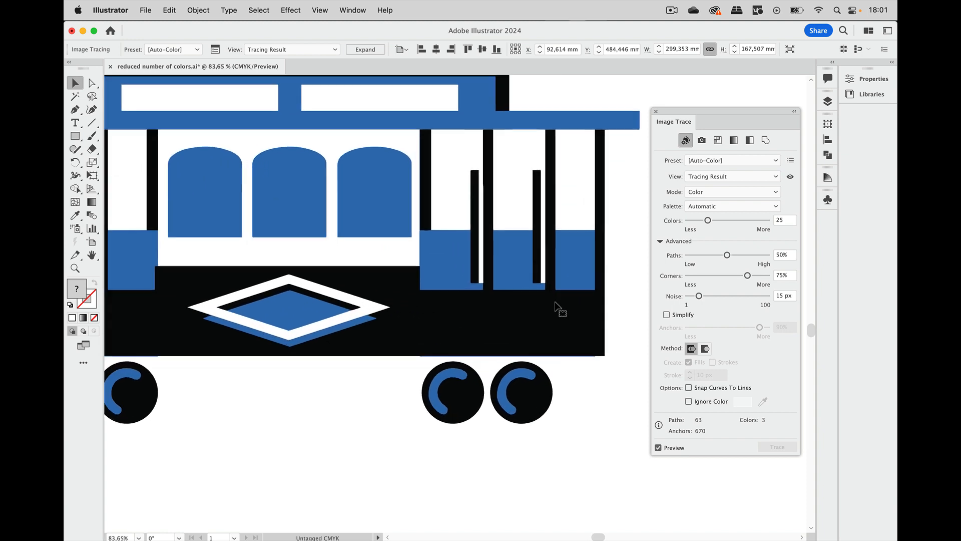
scroll(556, 306, up, 2)
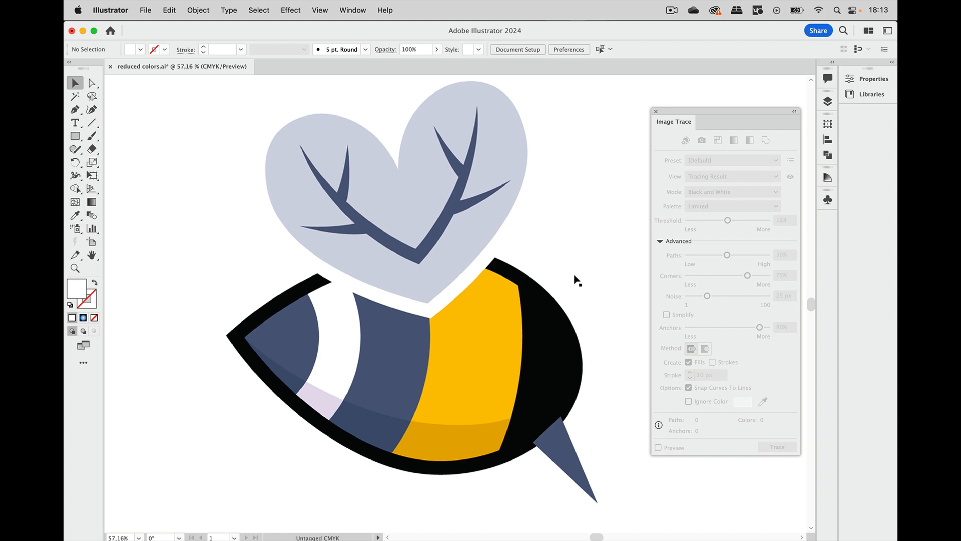
Step: Trace the bee illustration with the Auto-Color preset and compare the result with the source image
scroll(577, 280, right, 2)
scroll(576, 280, up, 1)
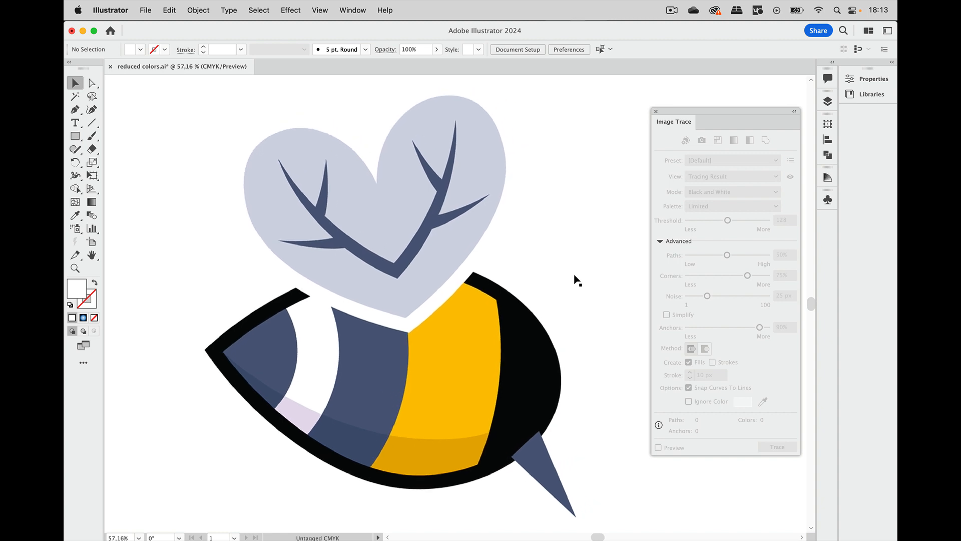
click(492, 314)
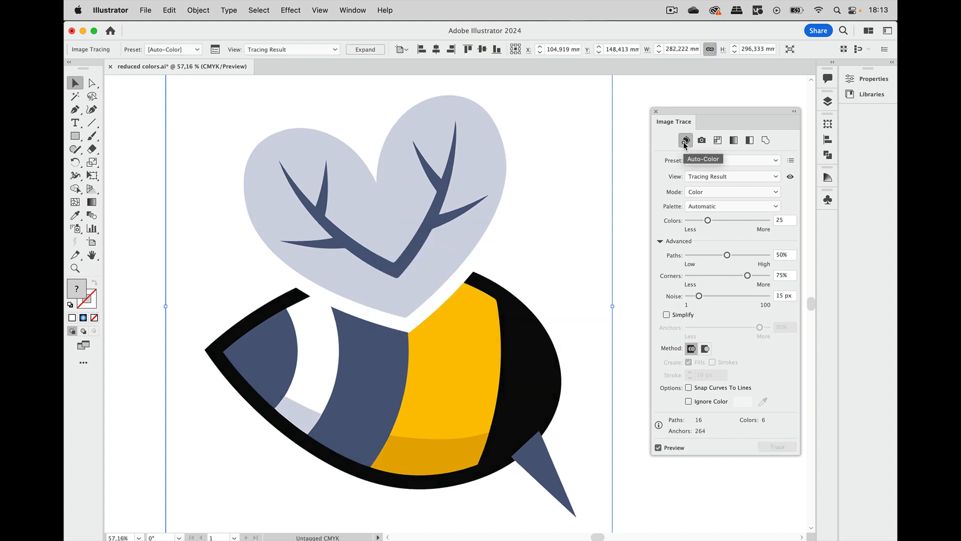
scroll(554, 286, down, 4)
scroll(554, 285, left, 3)
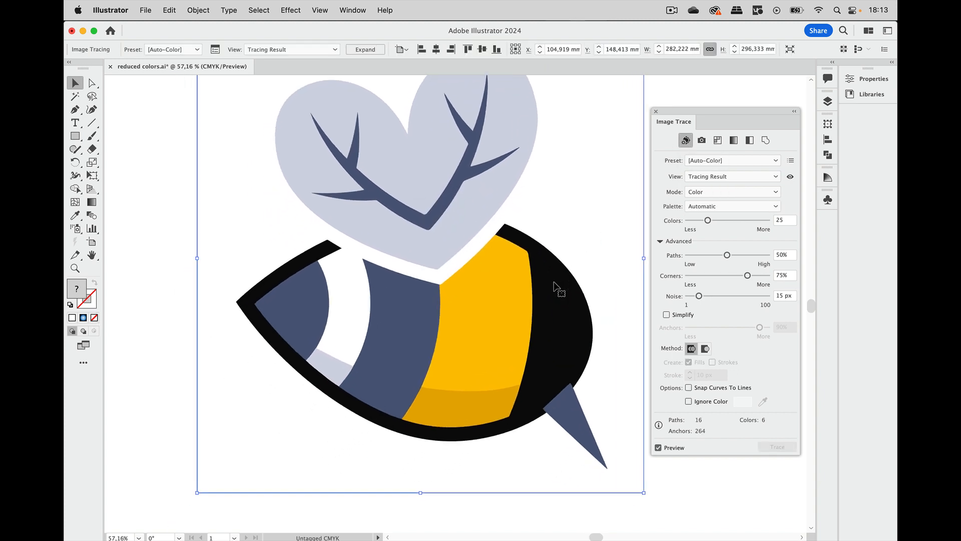
scroll(393, 369, up, 5)
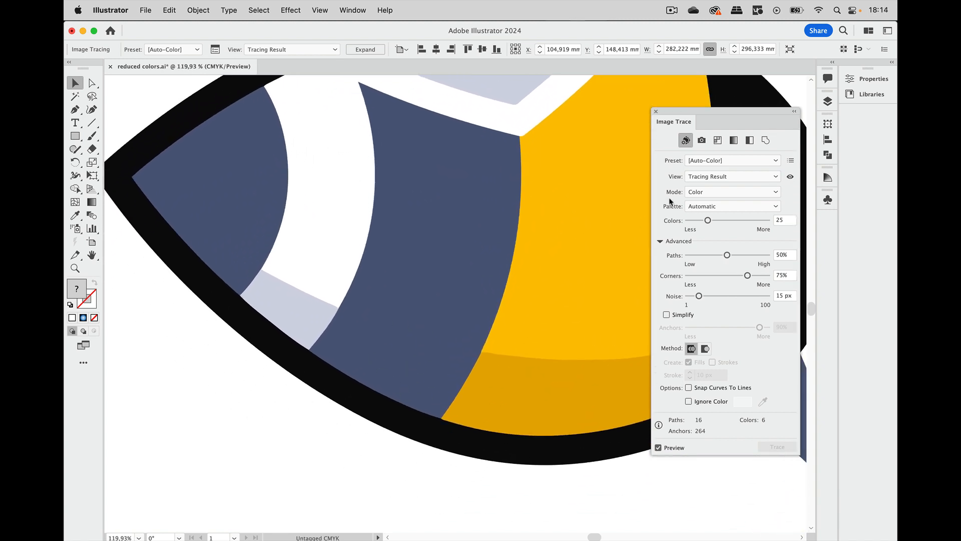
drag(792, 178, 791, 178)
scroll(523, 272, down, 4)
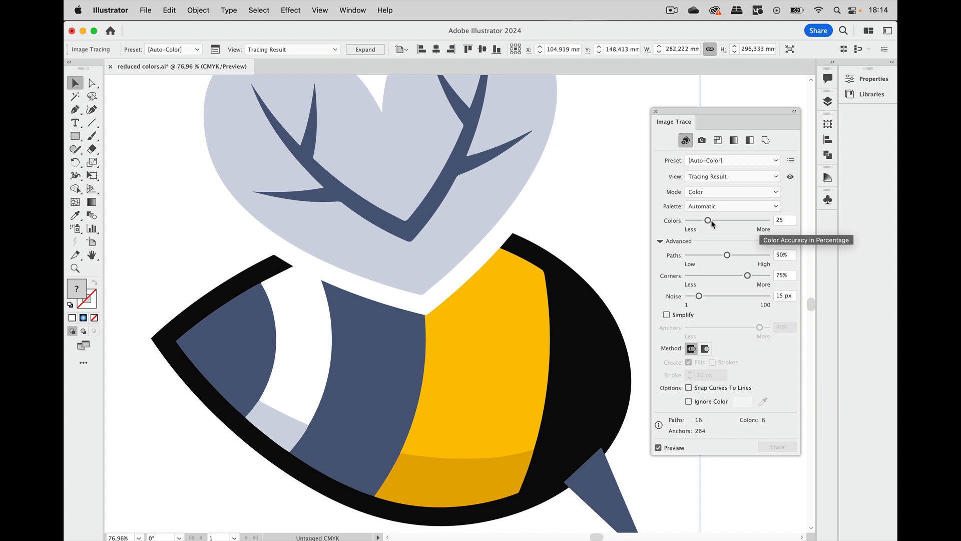
Step: Set the bee tracing's color accuracy to 76 and corners to 100%, and inspect the tips of the wing veins
drag(708, 220, 750, 226)
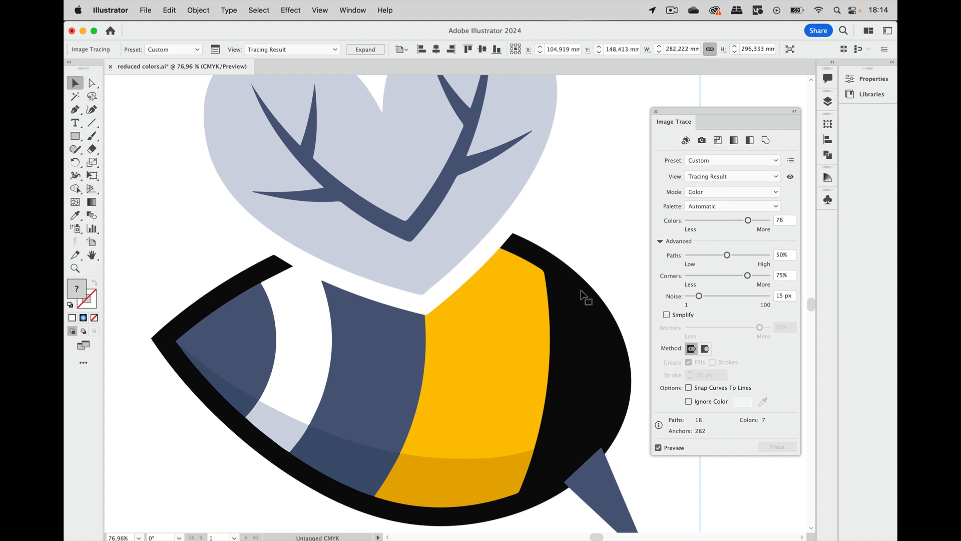
key(super+0)
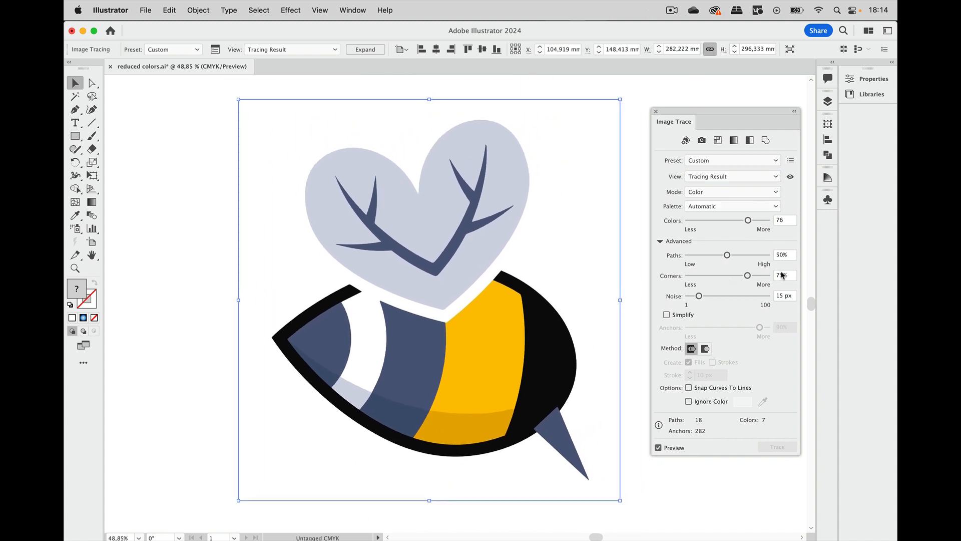
drag(748, 276, 799, 279)
scroll(489, 155, up, 5)
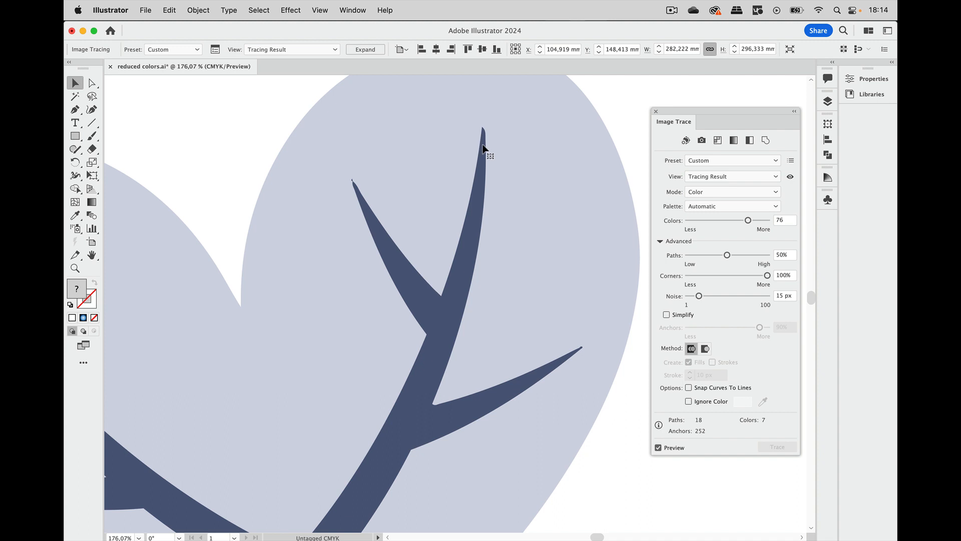
scroll(353, 183, up, 4)
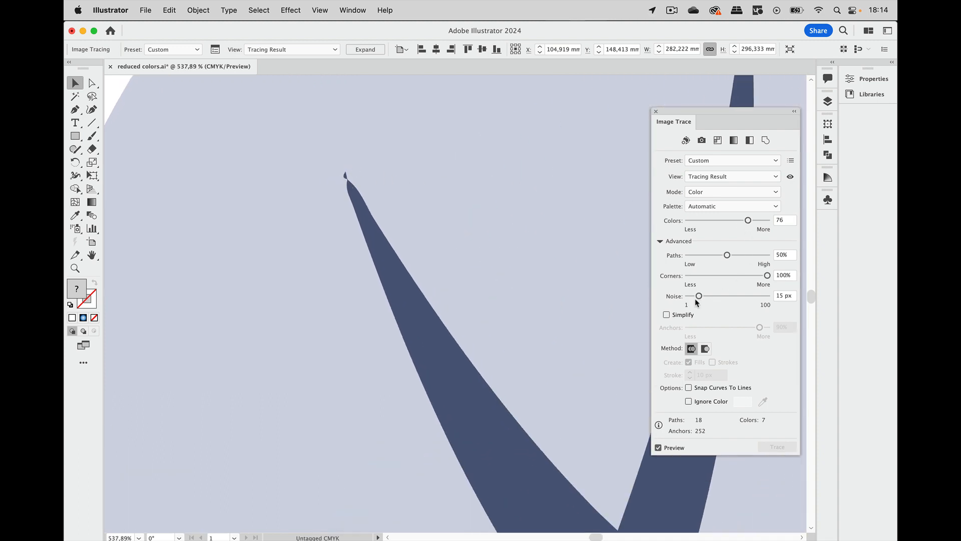
Step: Try a noise value of 38 px on the bee tracing and check the wing veins
drag(700, 299, 719, 301)
scroll(515, 298, down, 5)
scroll(515, 299, down, 2)
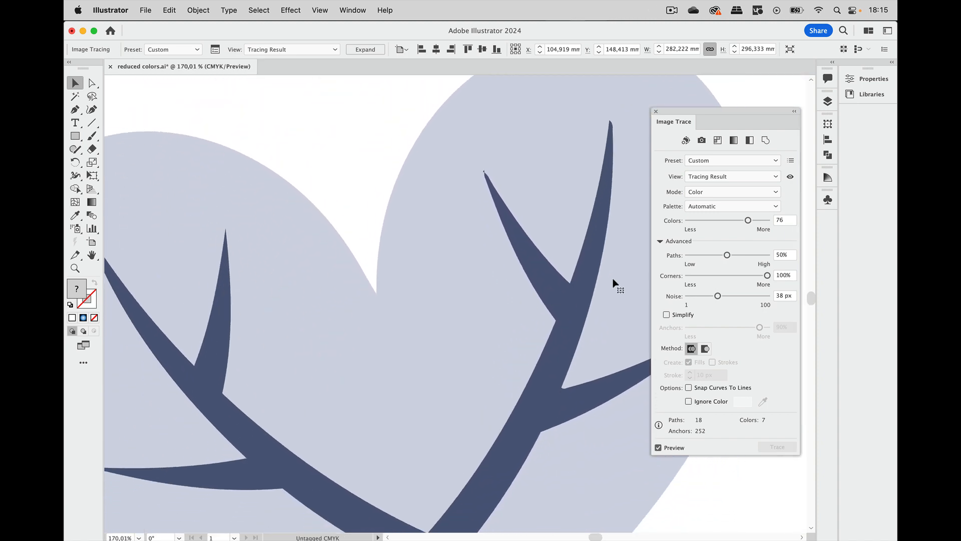
Step: Set the bee tracing's noise to 14 px
drag(718, 296, 699, 296)
scroll(545, 296, down, 5)
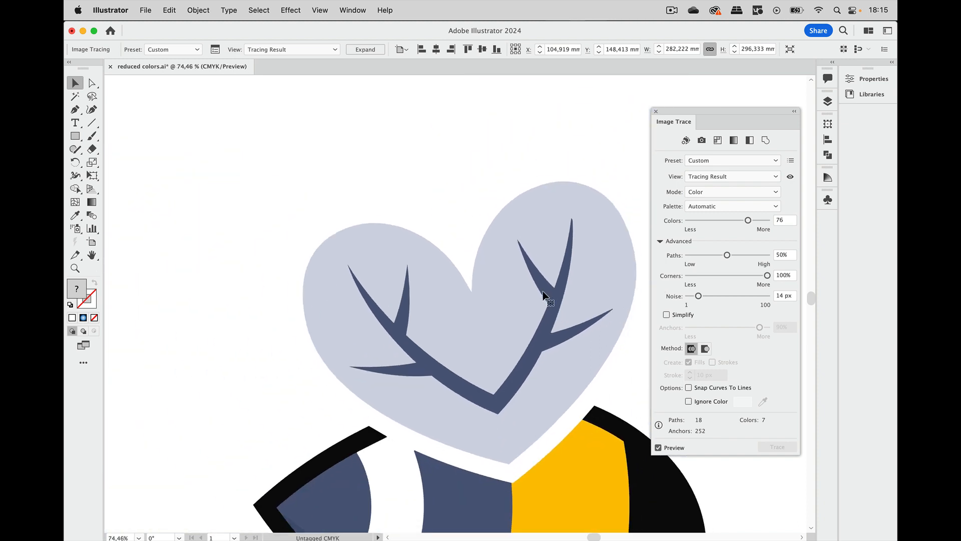
scroll(544, 296, down, 2)
scroll(545, 297, right, 2)
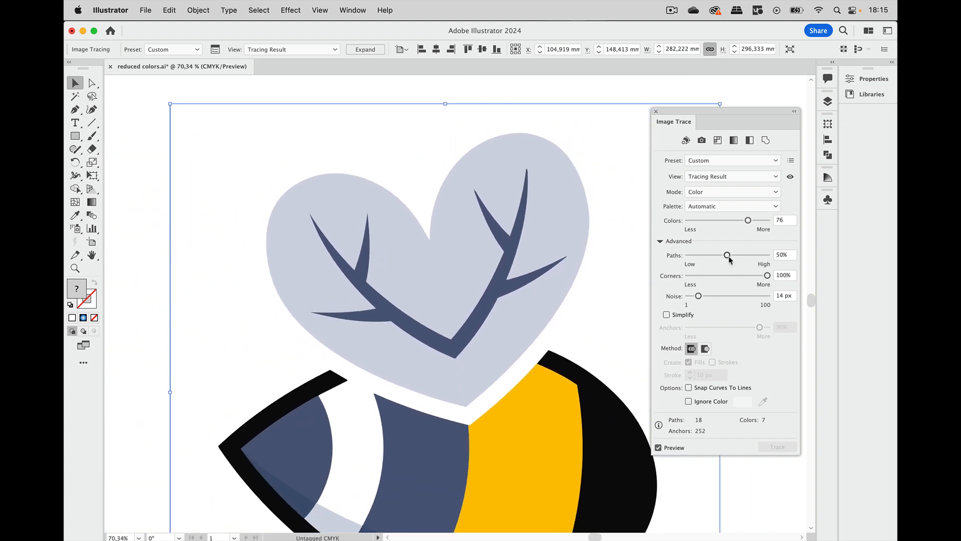
Step: Set the bee tracing's paths to 47% and inspect the curves of the body and stinger
drag(728, 254, 725, 255)
scroll(560, 360, down, 5)
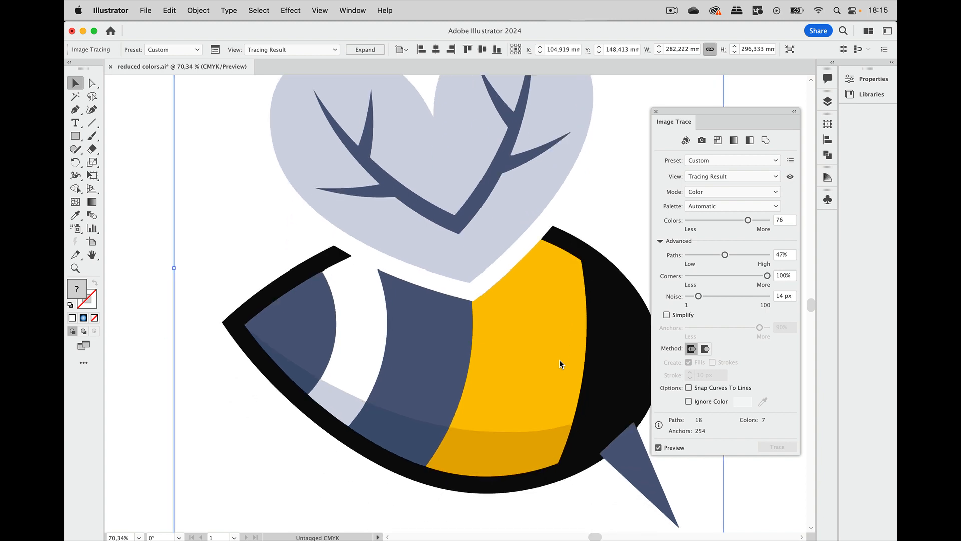
scroll(560, 360, down, 3)
scroll(559, 360, up, 3)
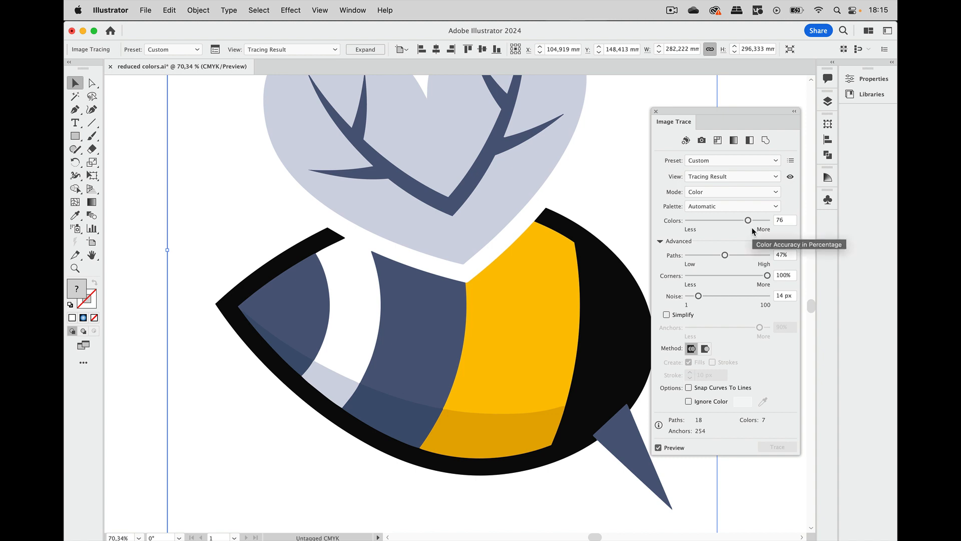
scroll(530, 250, right, 2)
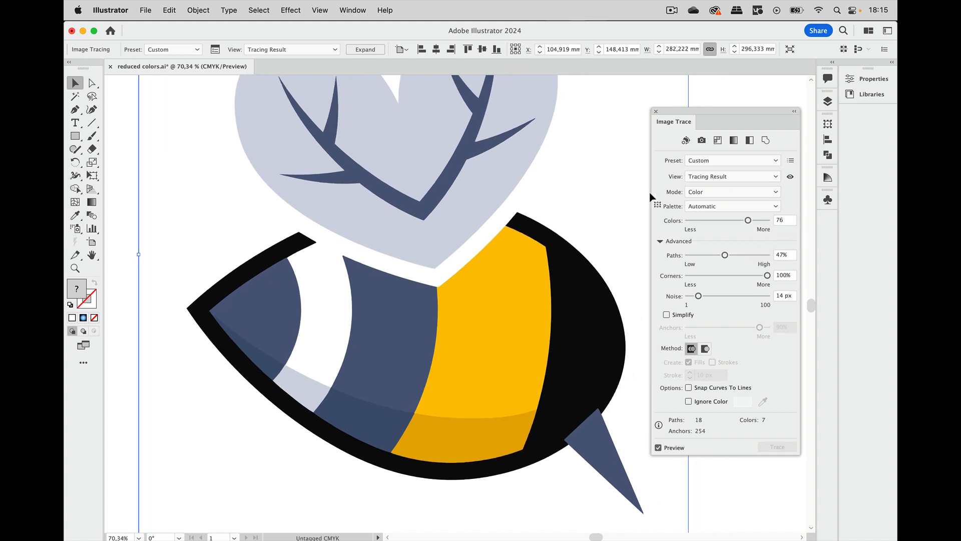
Step: Retrace the bee with the Low Color preset, limit the palette to 9 colors, and check the whole illustration
click(719, 141)
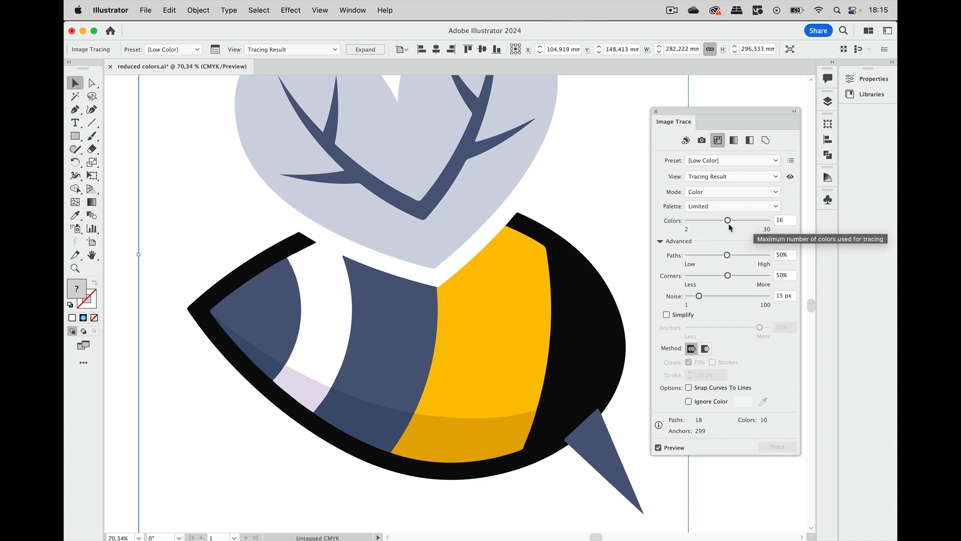
click(784, 220)
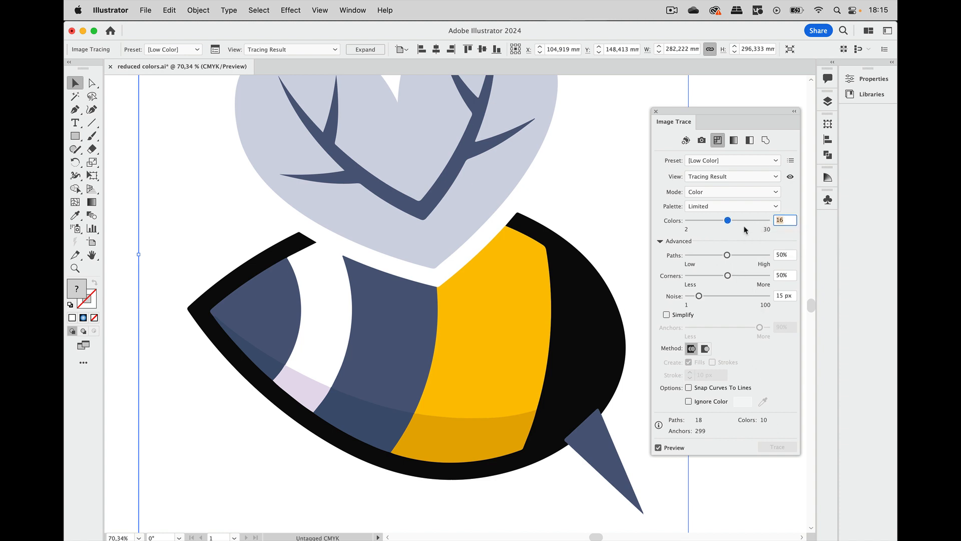
click(728, 220)
drag(727, 221, 711, 221)
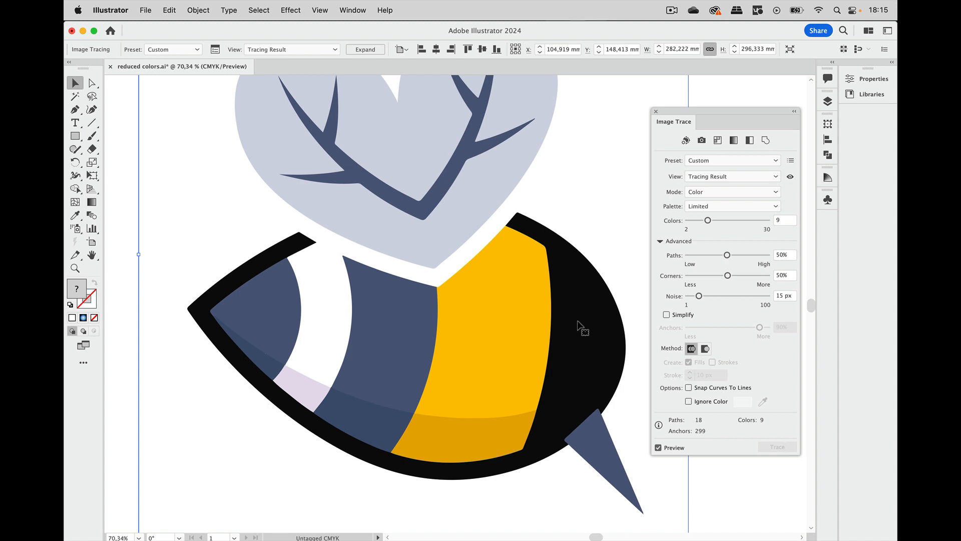
scroll(518, 330, down, 2)
scroll(519, 330, down, 1)
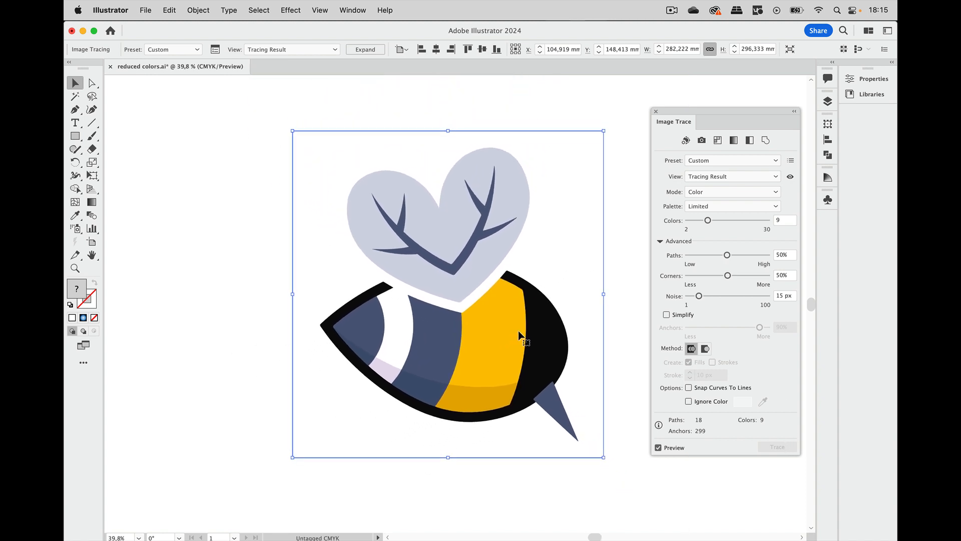